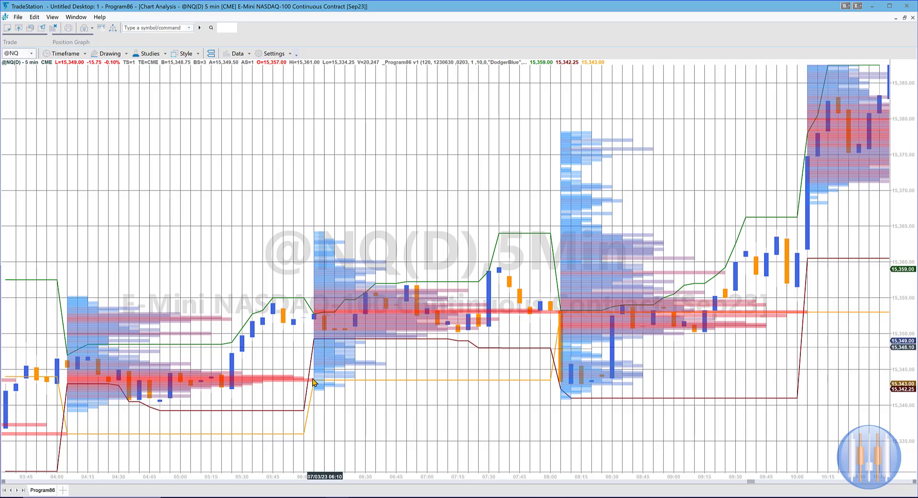
Step: Open the _Program86 v1 inputs from Edit Studies and change RepeatTime to 60
mouse_move(321, 434)
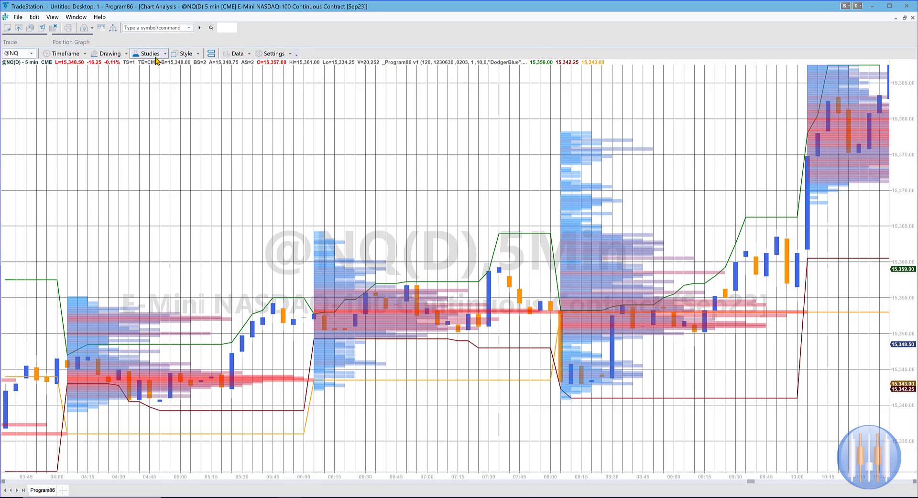
click(156, 57)
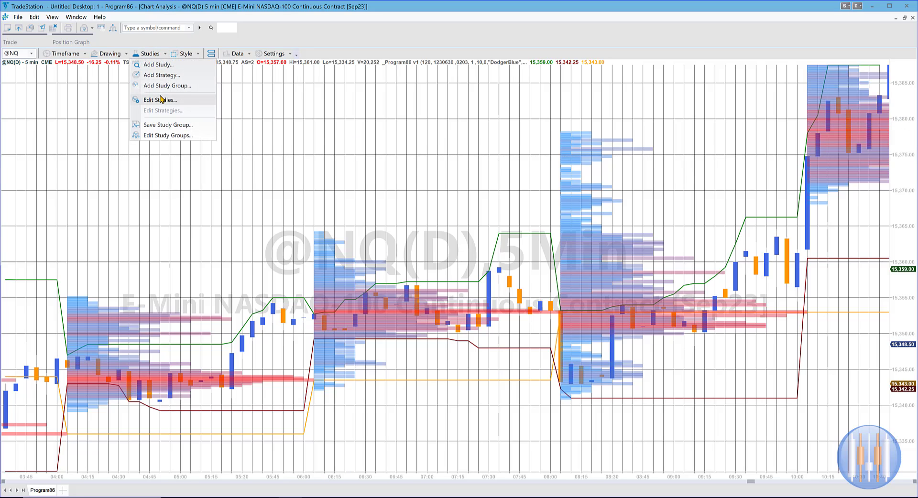
click(160, 99)
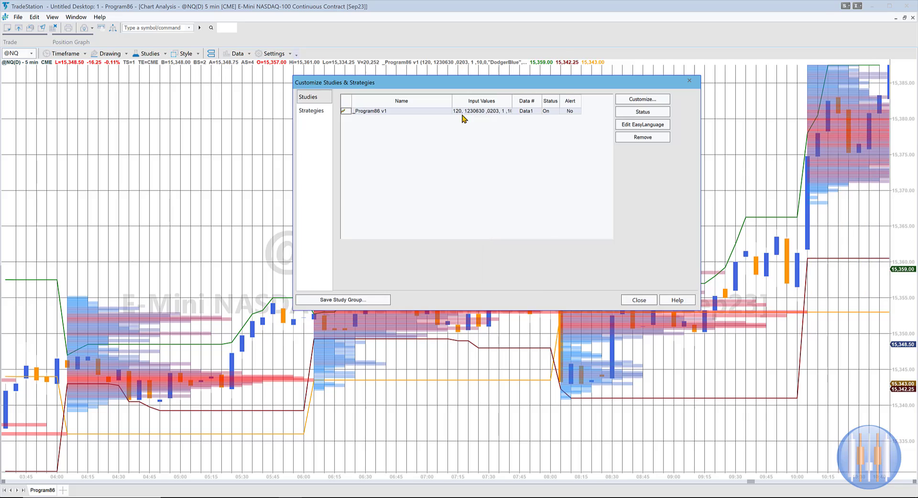
double_click(478, 113)
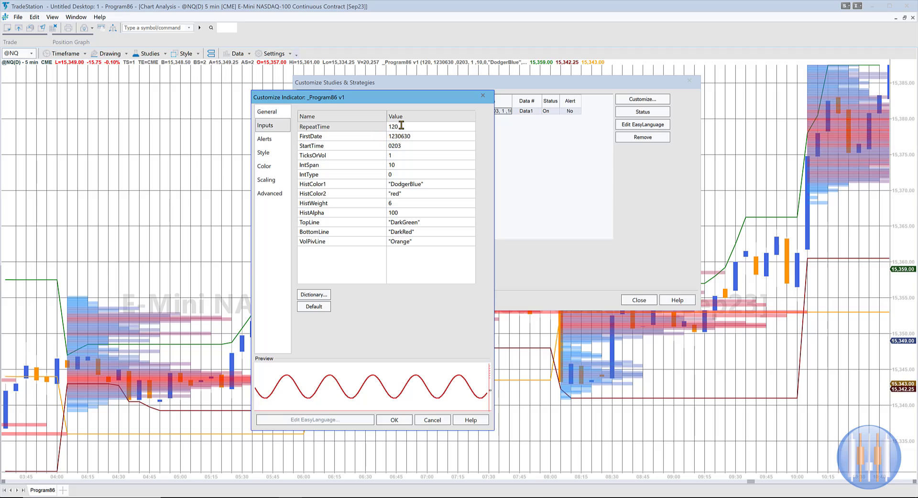
click(404, 127)
text(60)
click(402, 138)
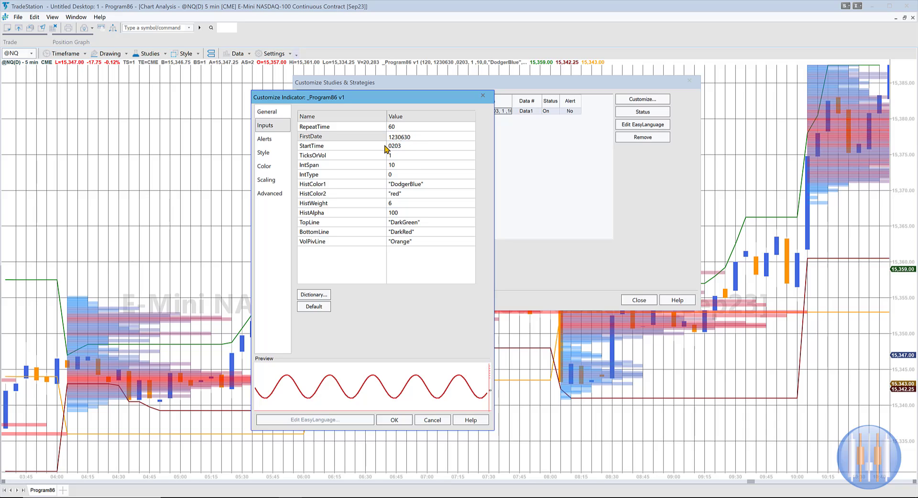
Step: Begin editing FirstDate, then discard the input changes and close the study list
click(389, 137)
click(431, 421)
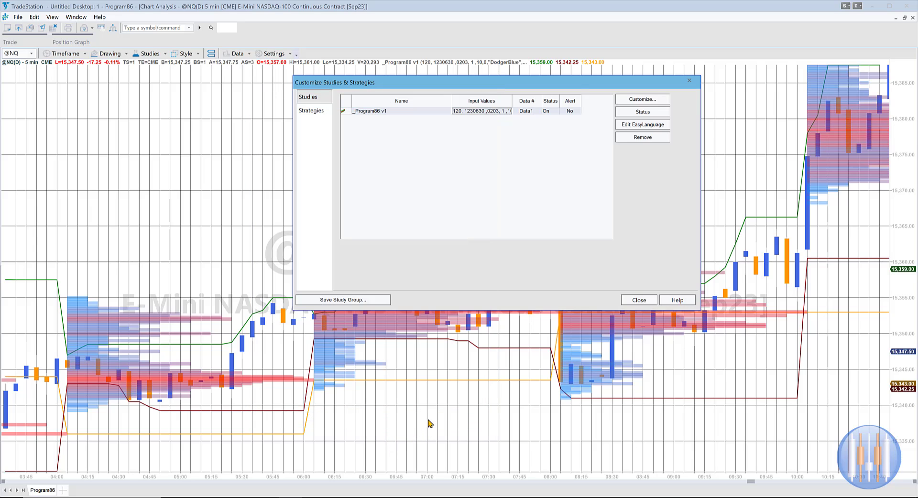
click(639, 300)
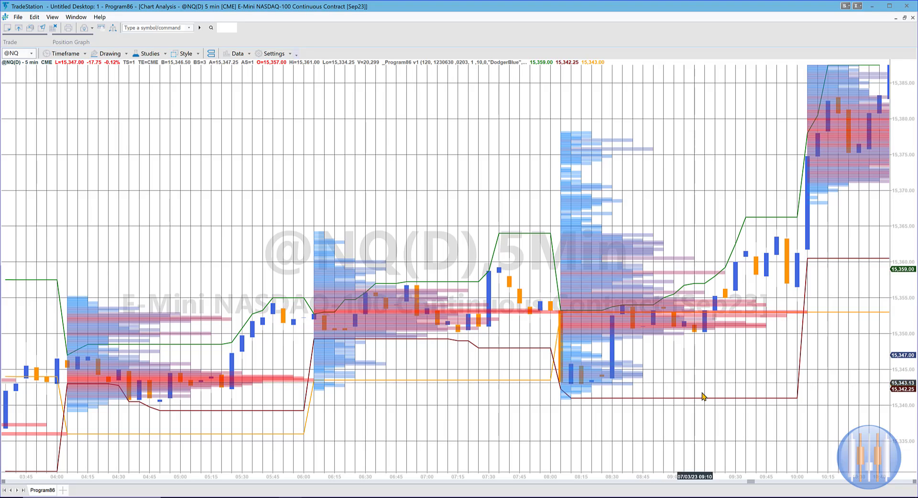
Step: Scroll the chart back to the 06/30–07/03 overnight bars, then forward again
mouse_move(747, 476)
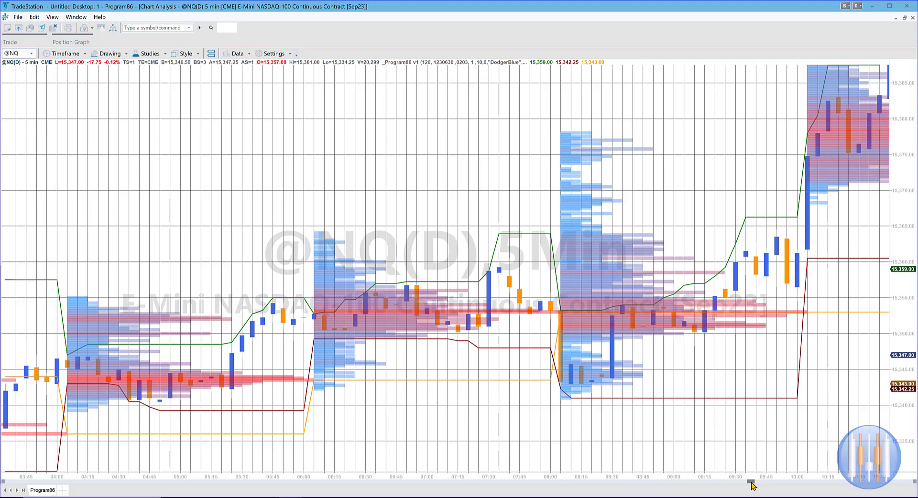
drag(749, 482, 538, 465)
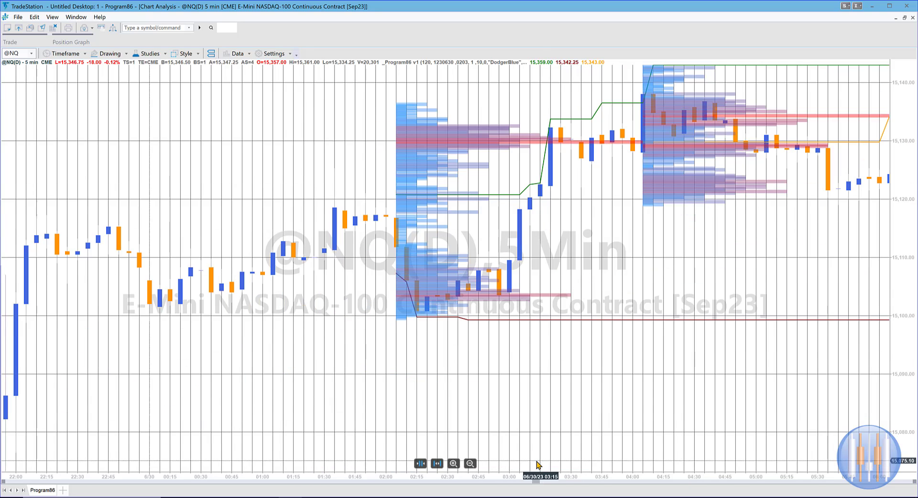
mouse_move(402, 369)
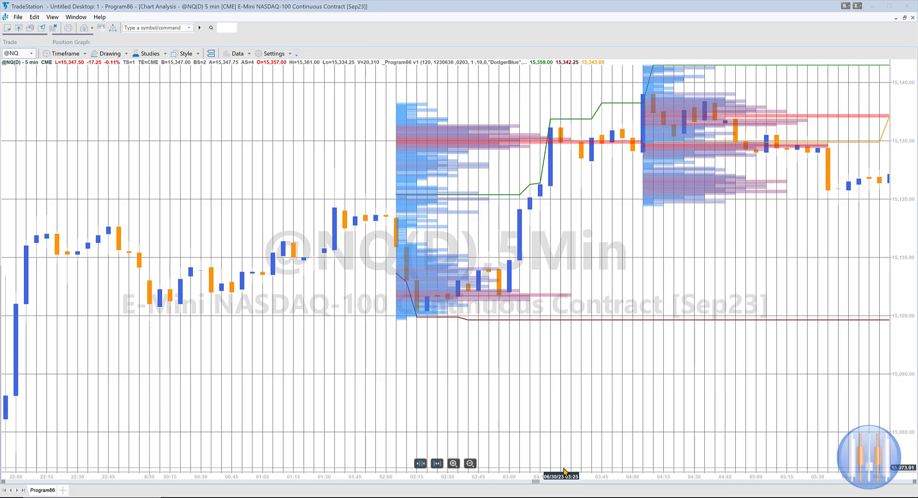
click(537, 483)
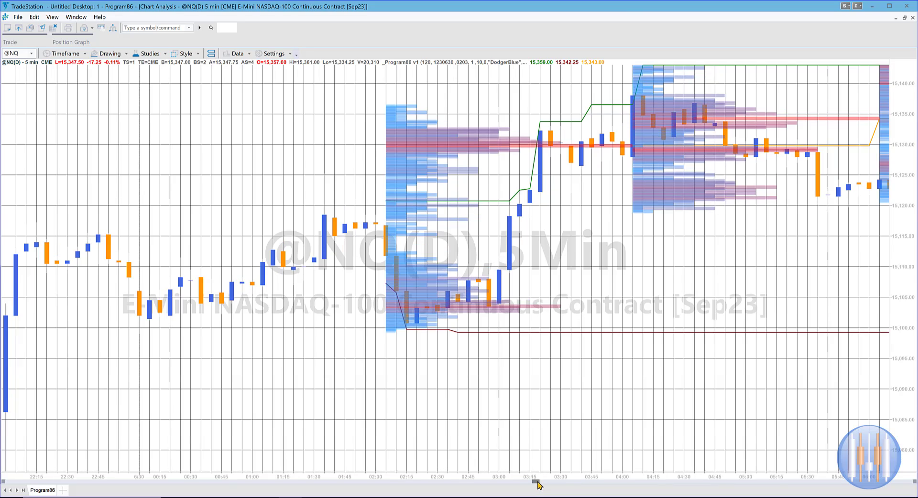
drag(537, 482, 692, 483)
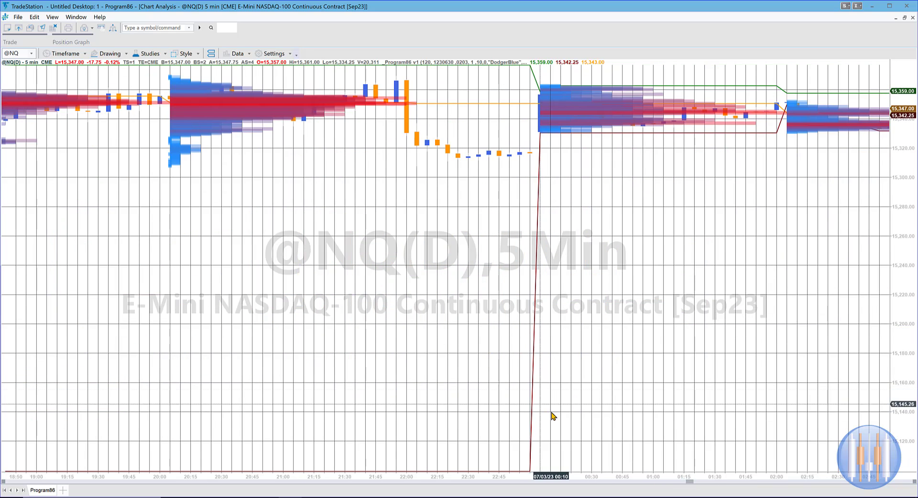
mouse_move(539, 423)
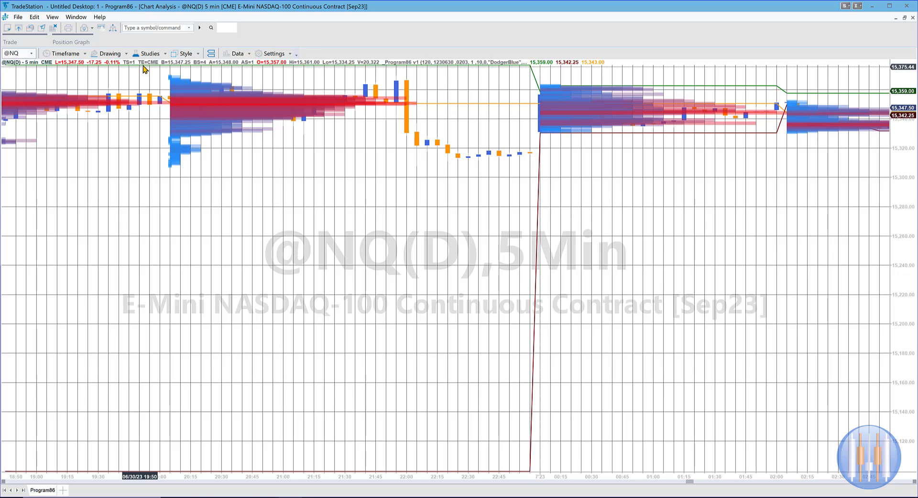
Step: Set _Program86 IntType to 1 and IntSpan from 10 to 1, then apply with OK
click(148, 54)
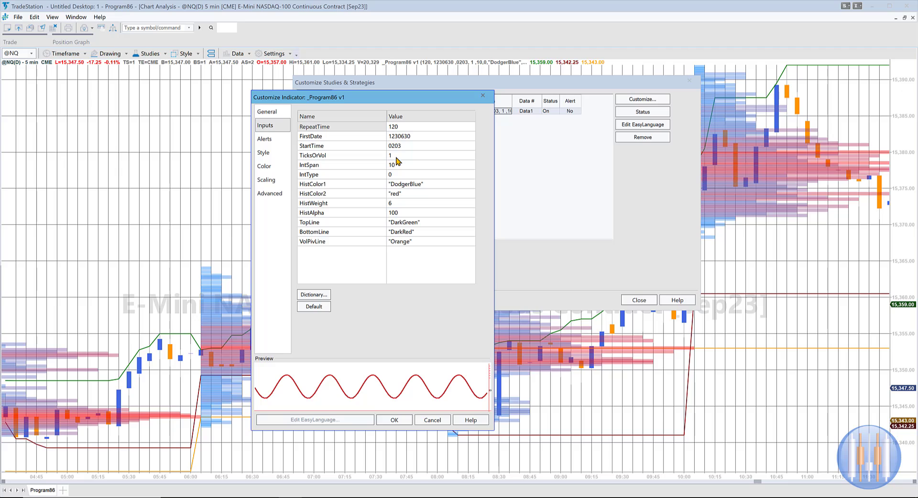
click(397, 166)
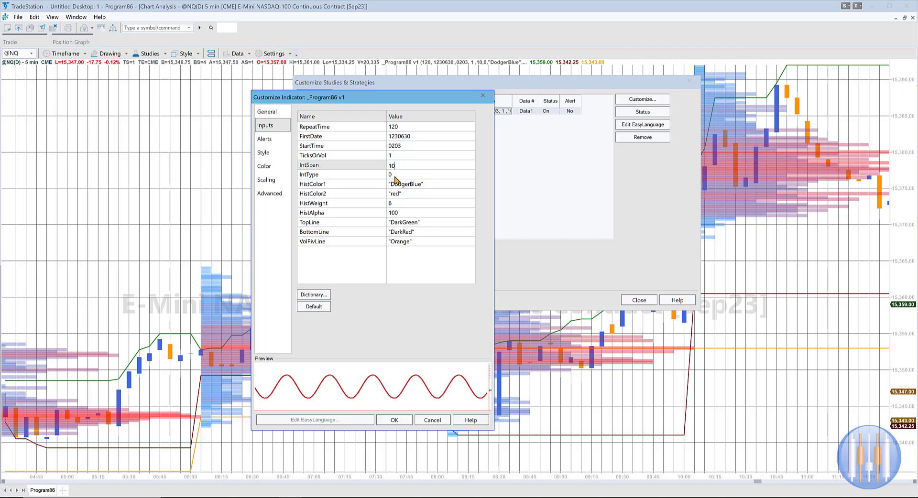
click(395, 180)
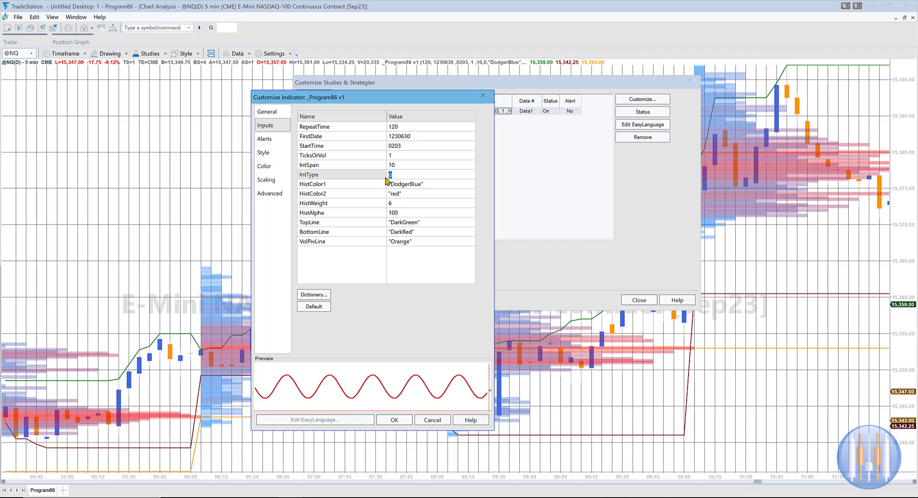
text(1)
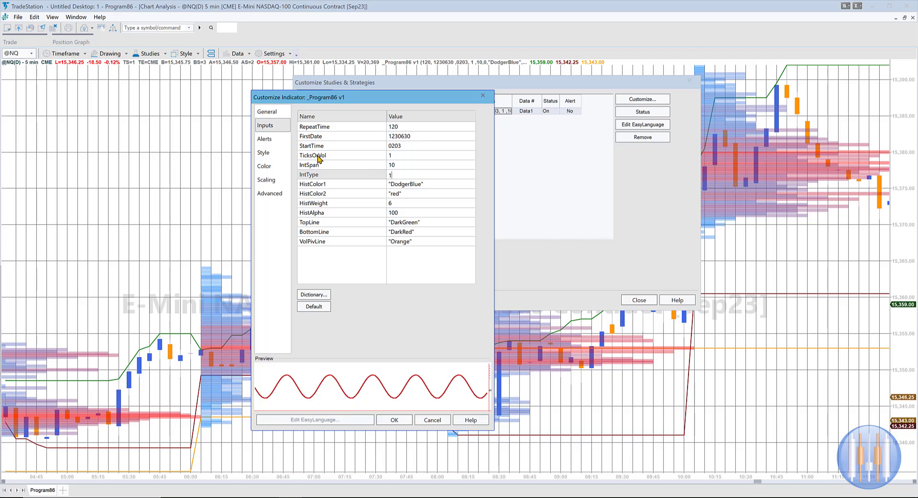
click(385, 167)
key(BackSpace)
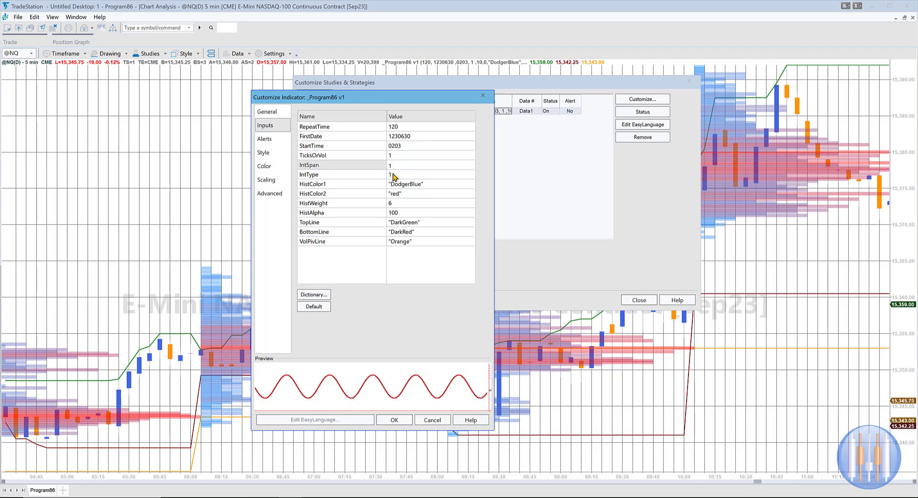
click(400, 129)
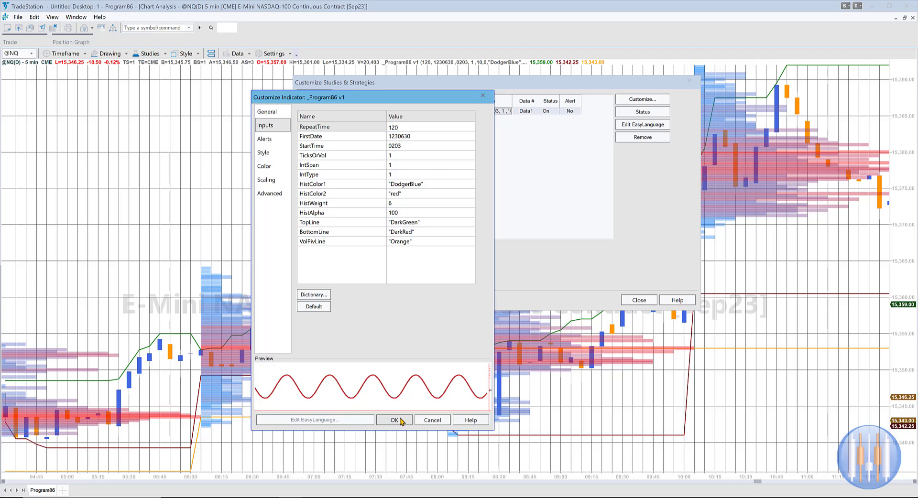
click(400, 421)
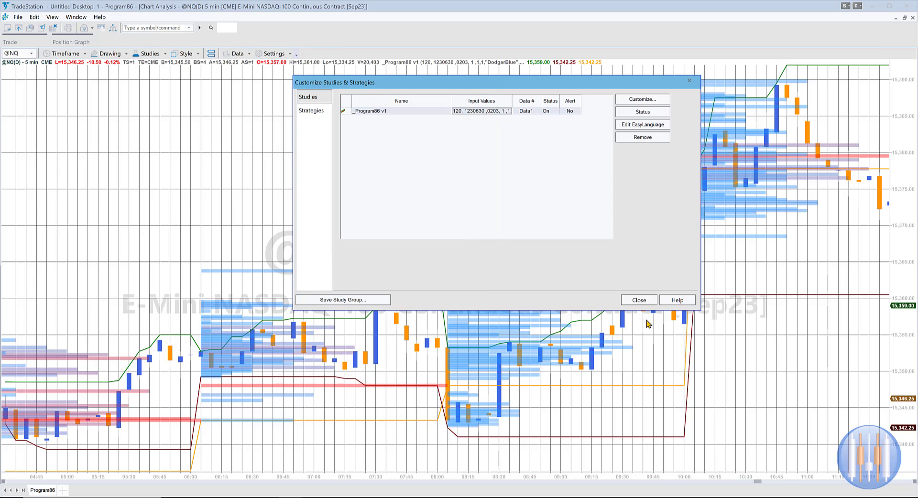
click(646, 301)
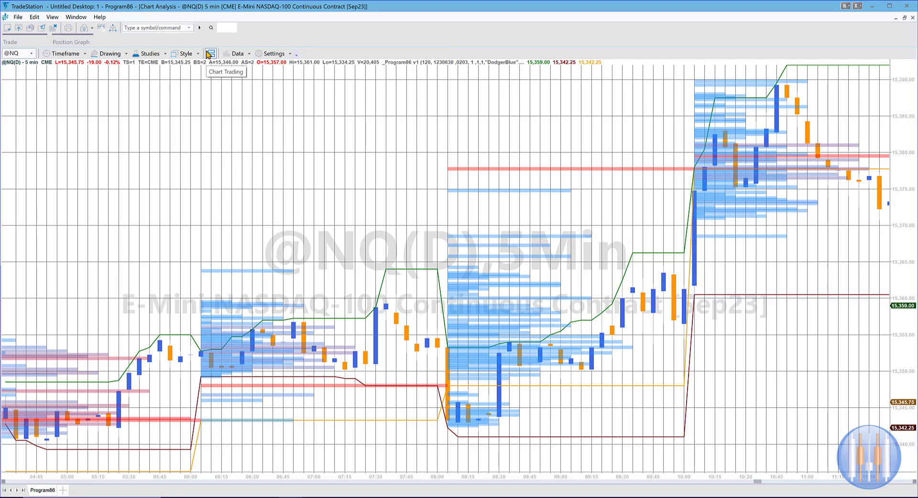
Step: Open the _Program86 v1 input settings and move the dialog aside to see the chart
click(152, 57)
click(159, 97)
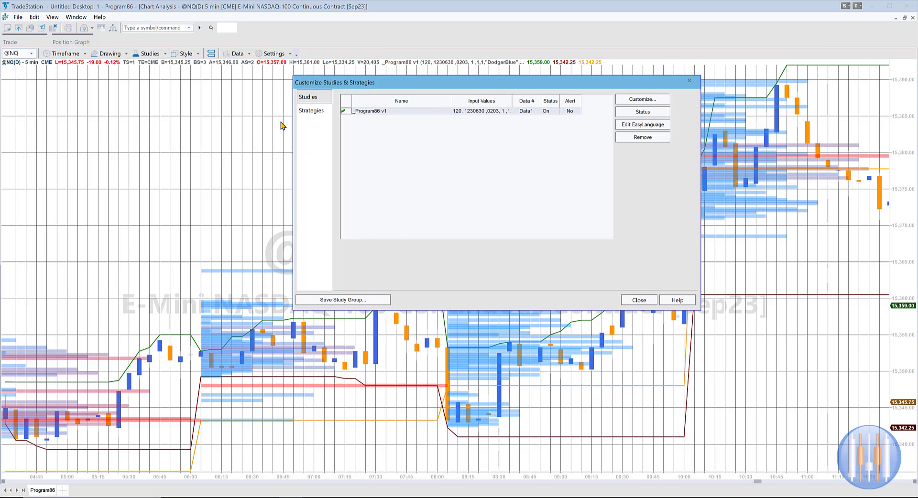
click(477, 114)
double_click(477, 115)
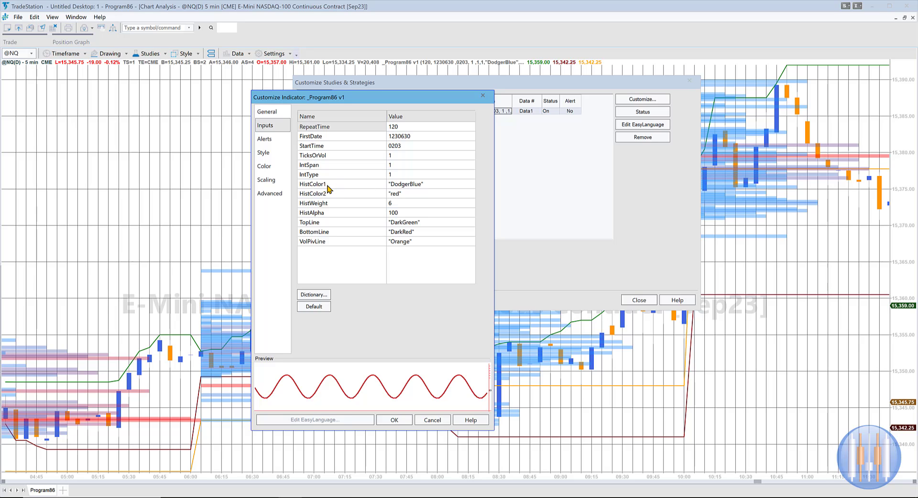
drag(374, 98, 486, 72)
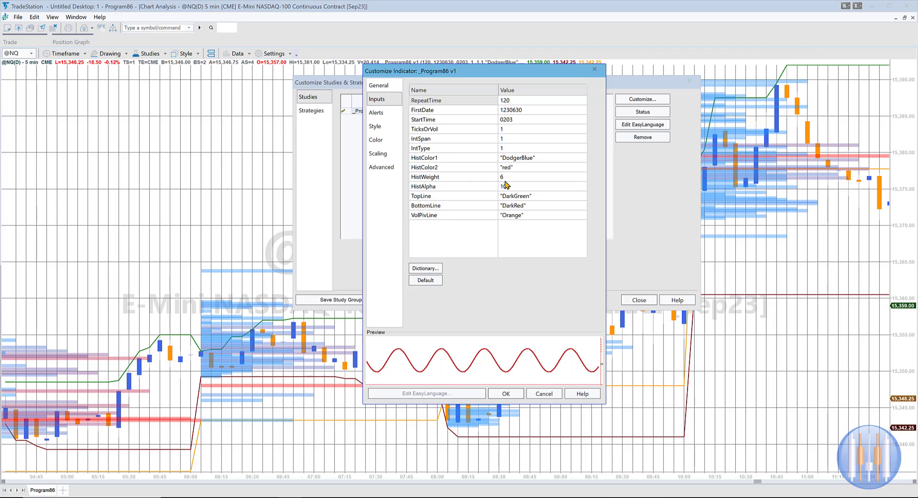
Step: Set HistWeight to 1 and HistAlpha to 255, apply, and close the study list
click(508, 178)
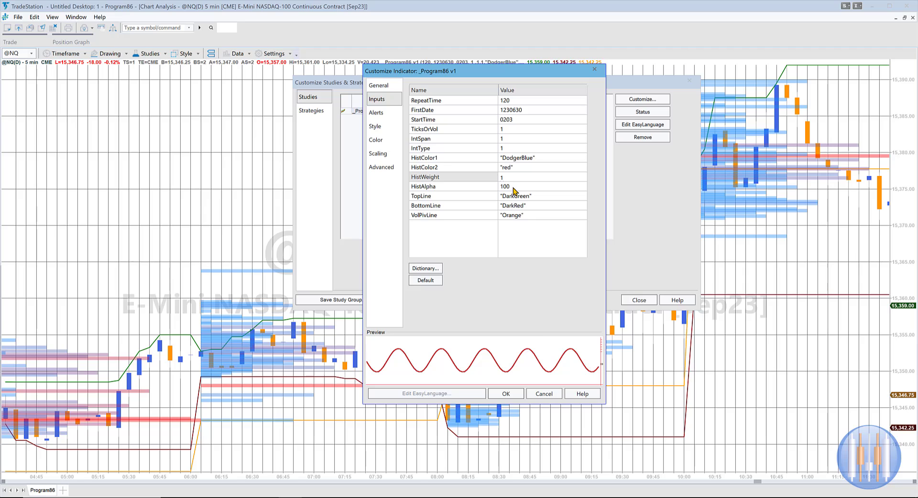
click(513, 188)
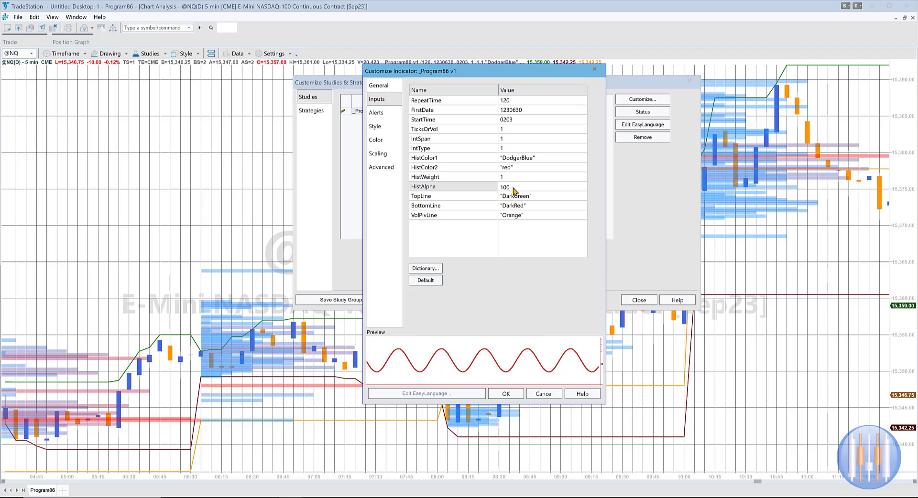
double_click(500, 188)
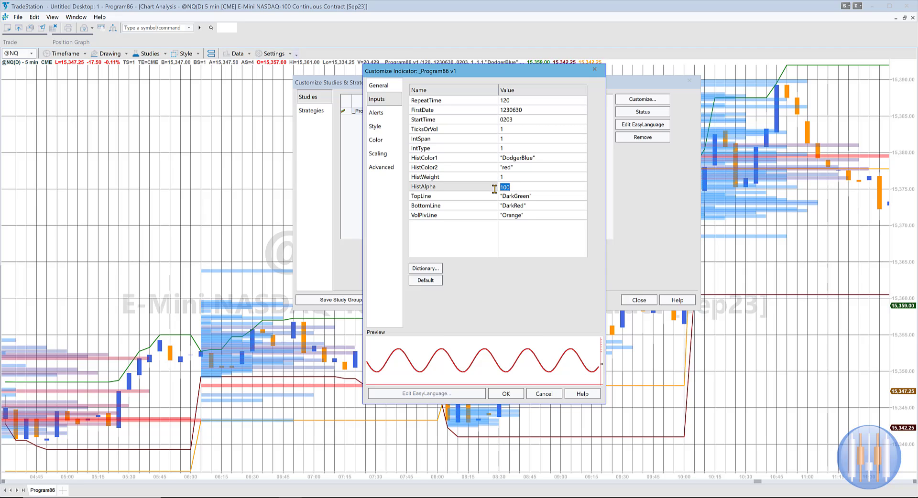
text(25565)
key(BackSpace)
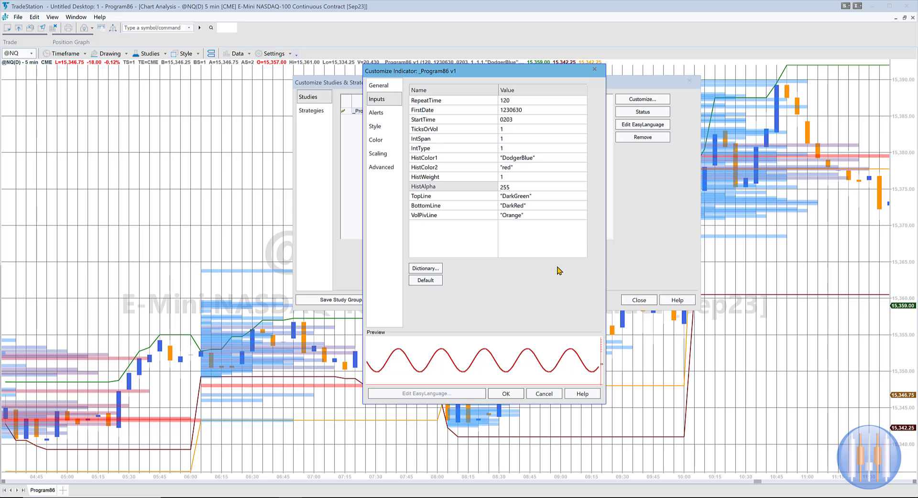
click(505, 401)
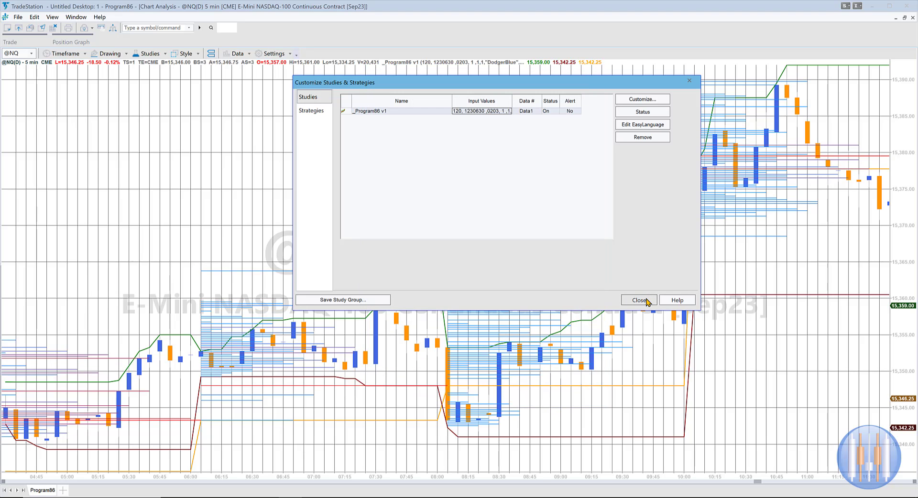
click(647, 302)
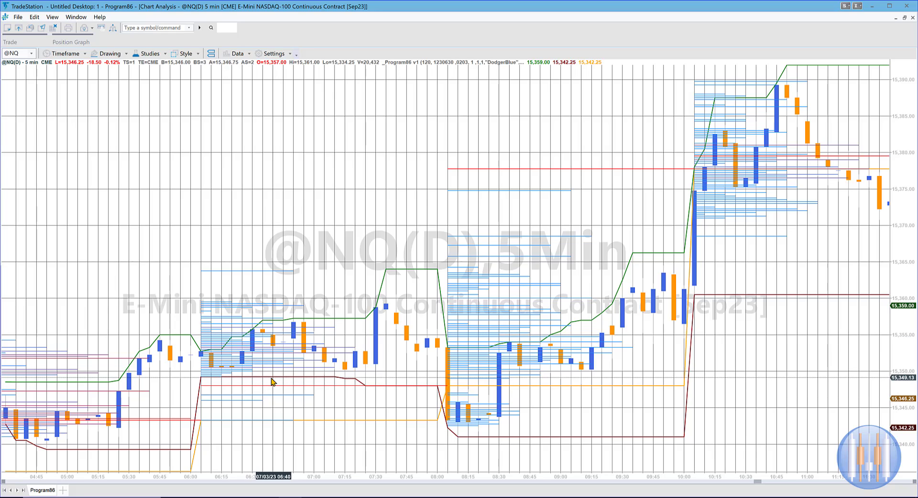
Step: Change _Program86 HistAlpha back to 100 and HistWeight to 6, apply, and close the study list
click(152, 56)
click(164, 102)
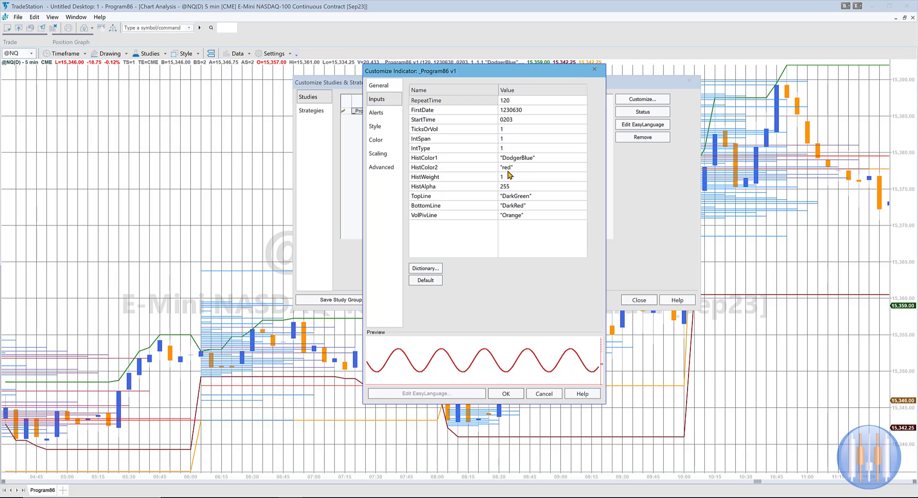
click(510, 188)
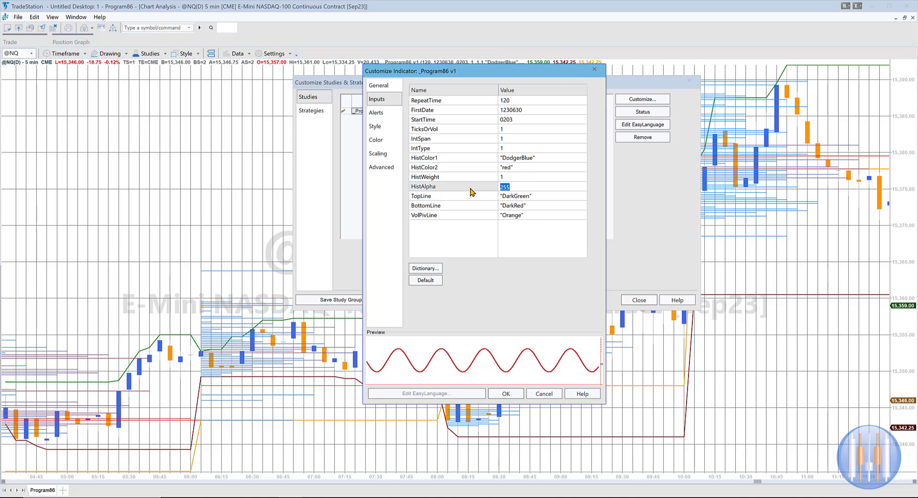
text(100)
click(509, 177)
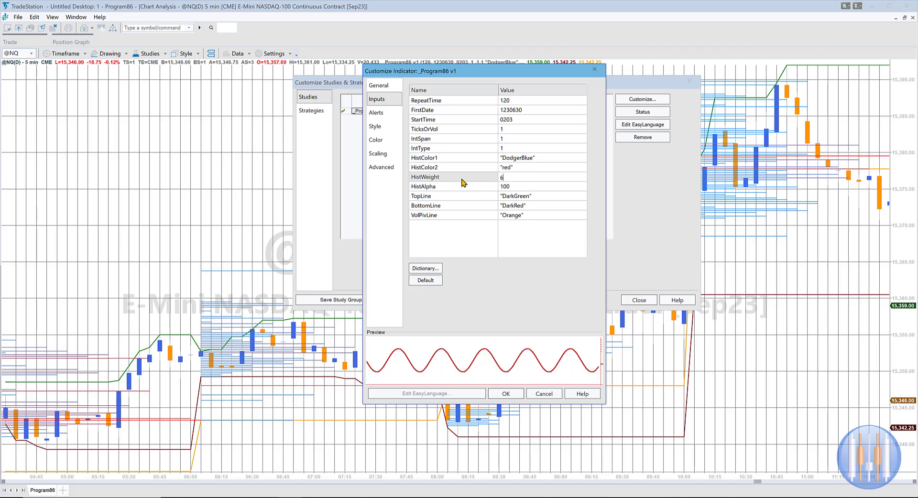
click(514, 188)
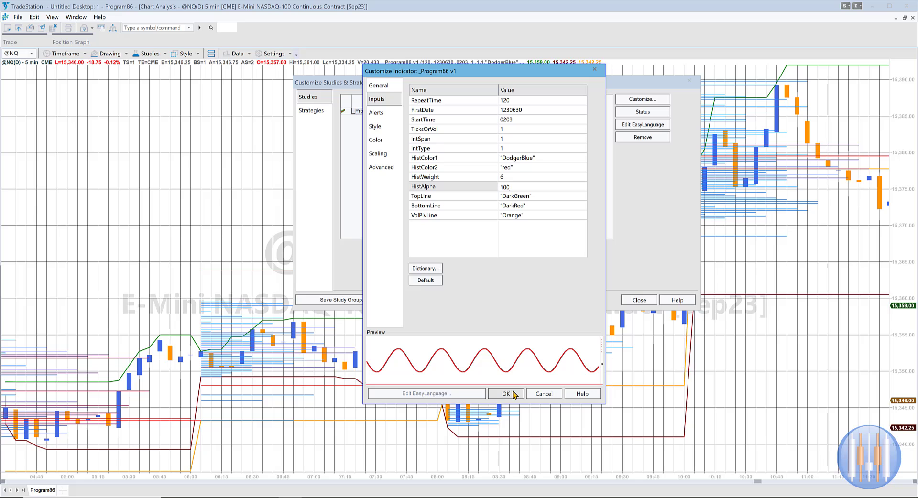
click(506, 394)
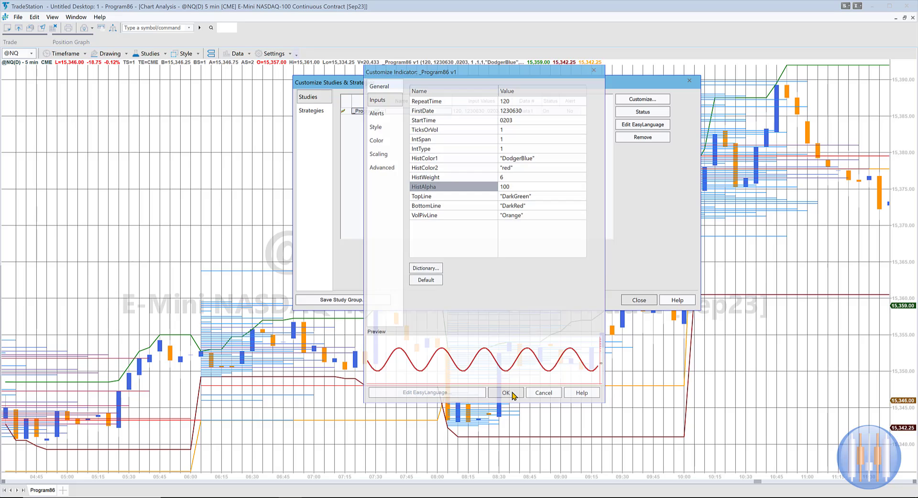
click(639, 300)
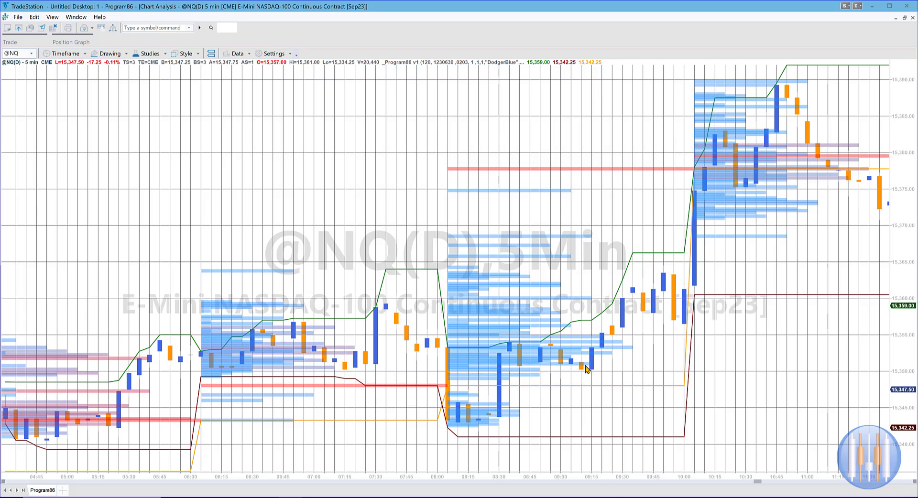